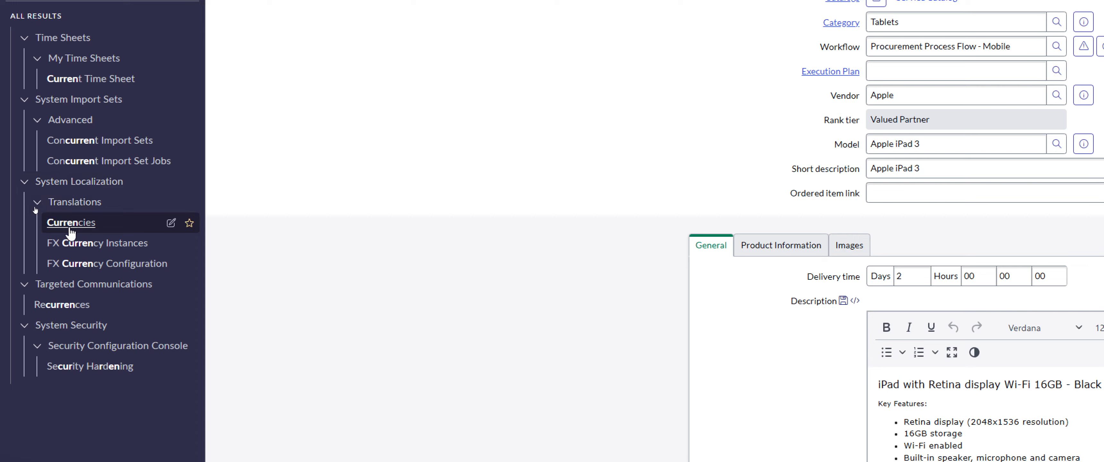
# Open the Currencies list and remove the Active = true filter to show all currencies
pyautogui.click(71, 222)
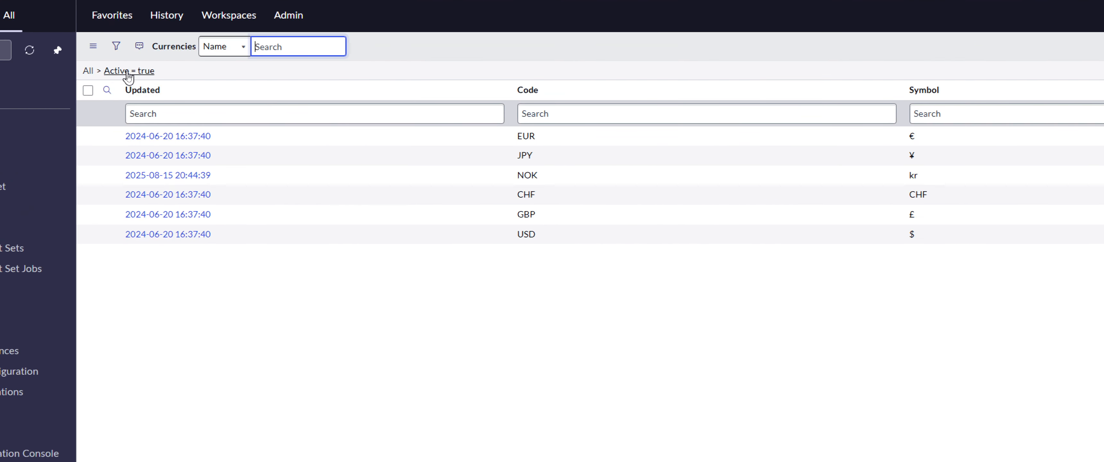
pyautogui.click(110, 74)
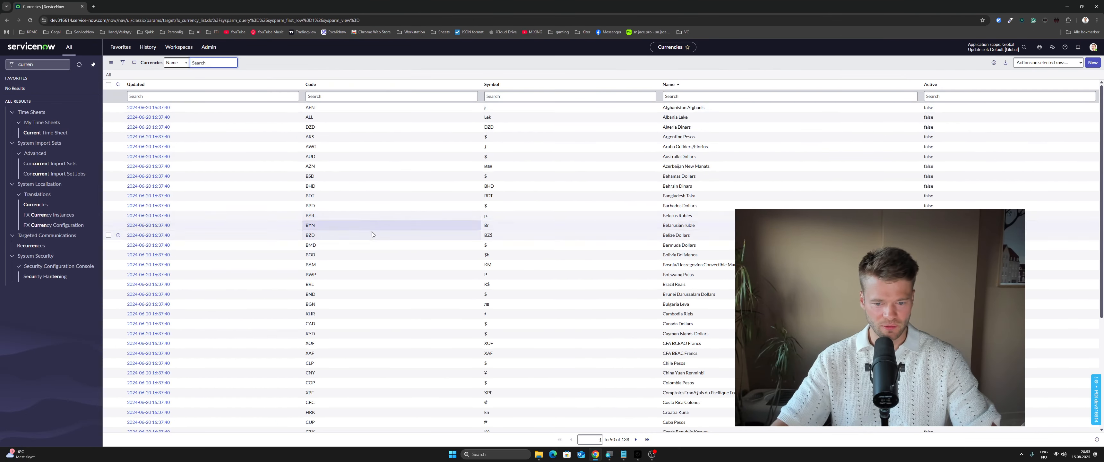
pyautogui.scroll(-1, 370, 229)
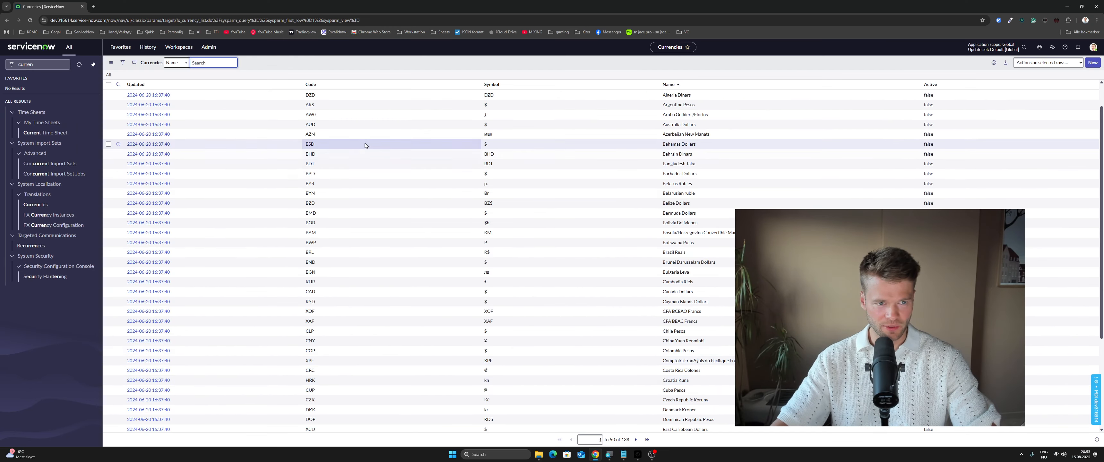
# Filter the full currencies list to codes containing nok
pyautogui.scroll(2, 368, 146)
pyautogui.click(365, 97)
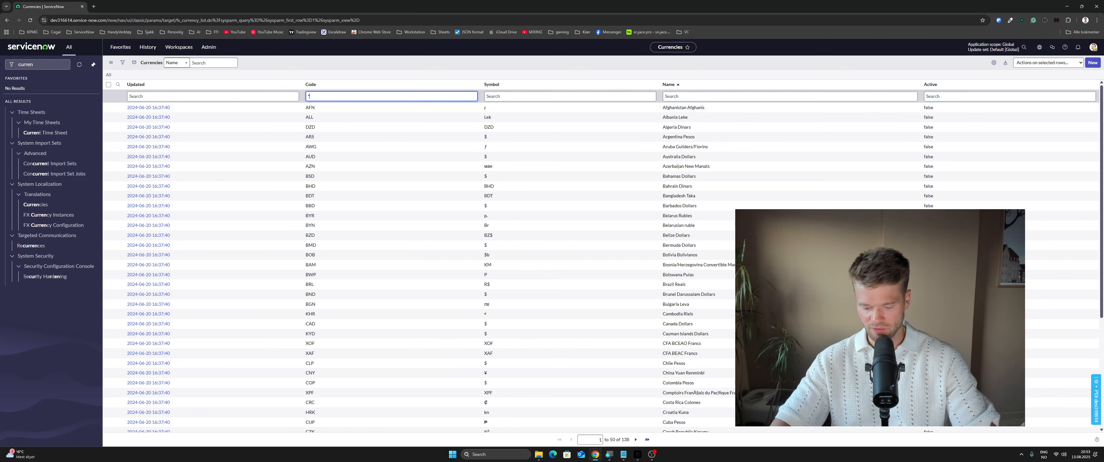
pyautogui.write('*nok')
pyautogui.press('Return')
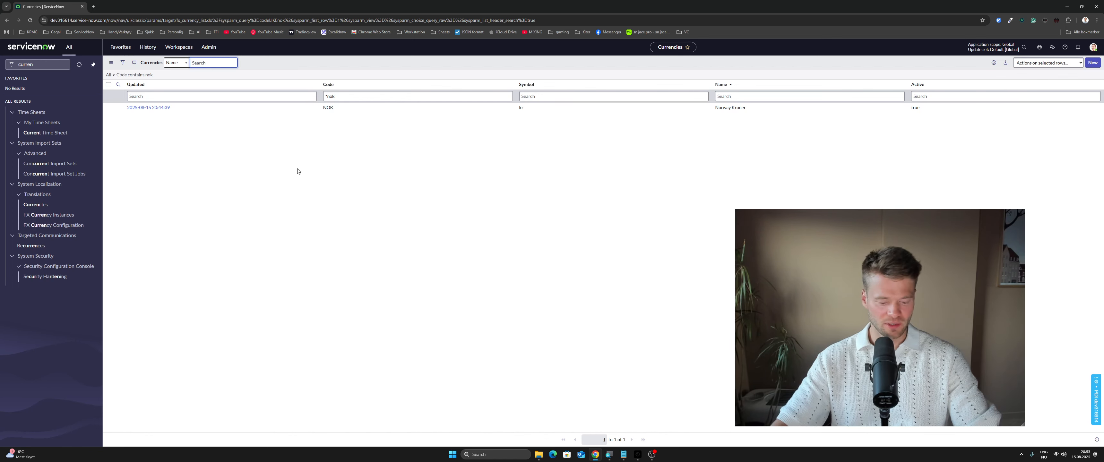
# Reopen the Apple iPad 3 catalog item from the recent history and examine the currency choices for its Price
pyautogui.click(147, 47)
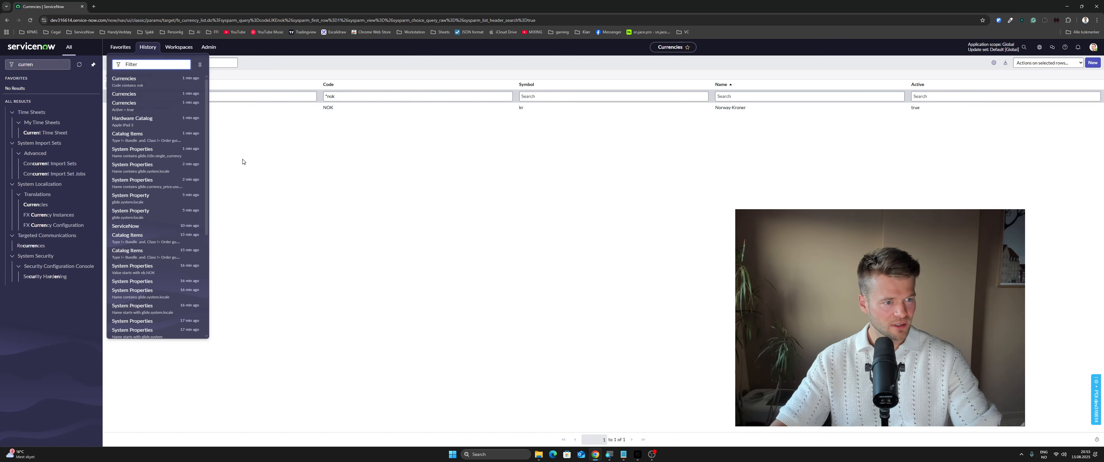
pyautogui.click(187, 140)
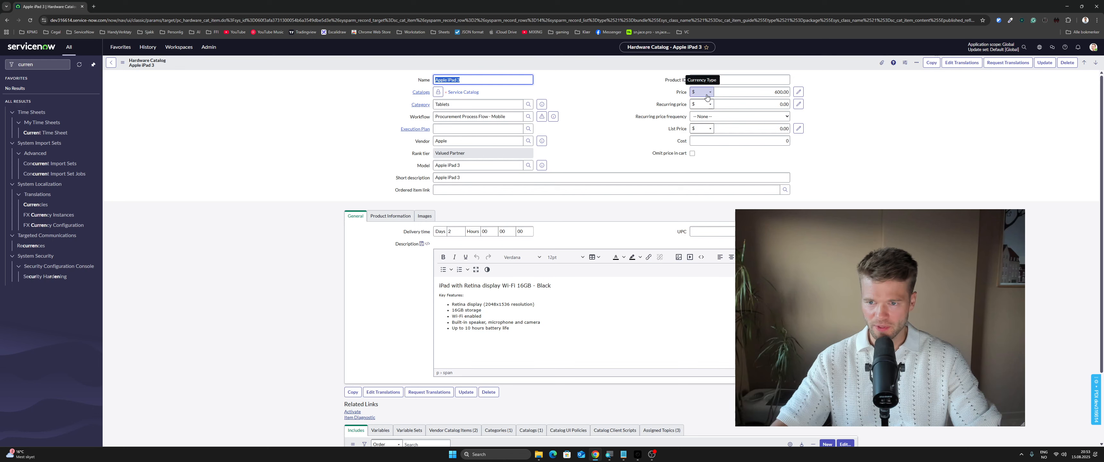
pyautogui.click(707, 96)
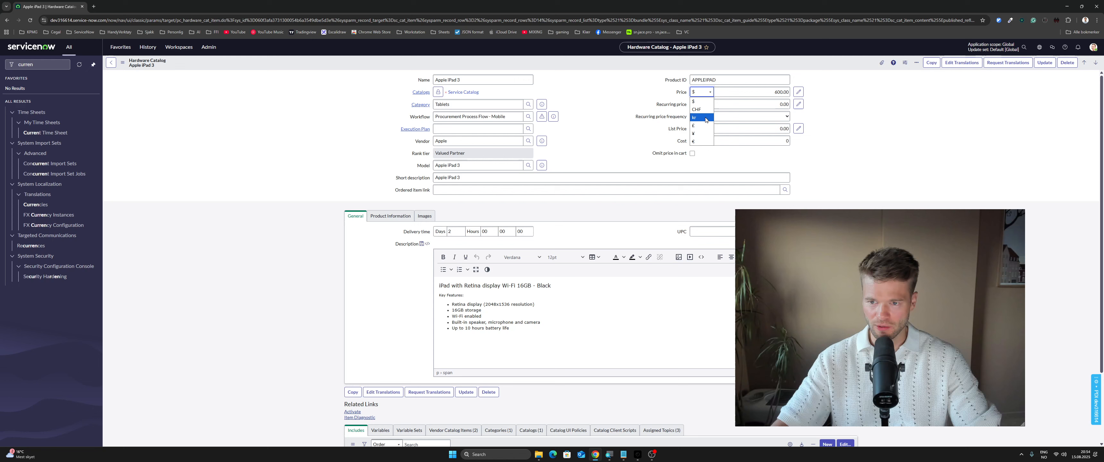
pyautogui.click(867, 131)
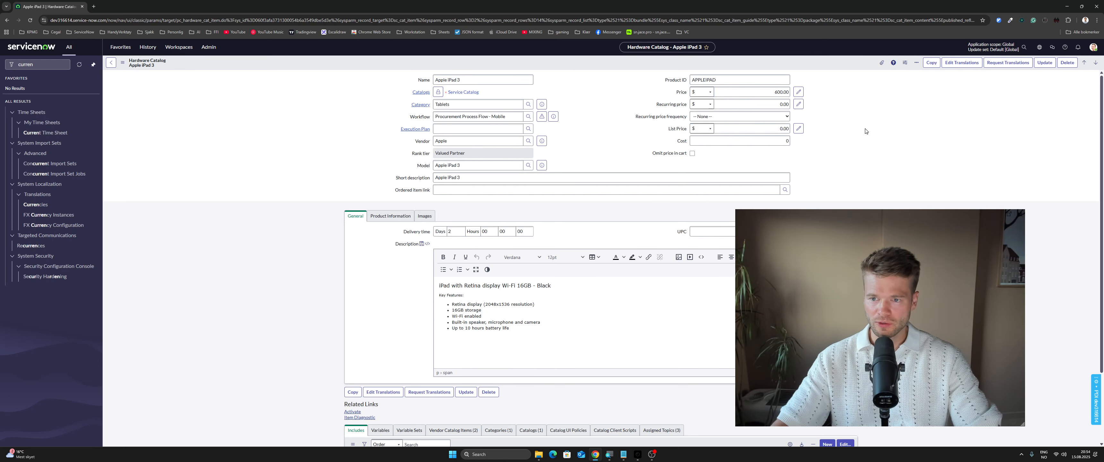
pyautogui.click(764, 91)
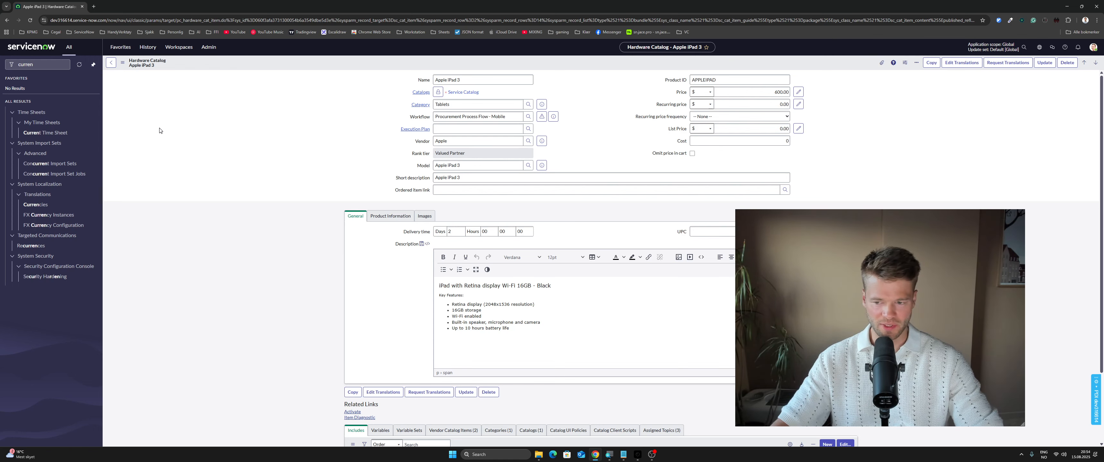
# Find the system properties whose name contains glide.i18n.single_currency using the /p slash command
pyautogui.press('/')
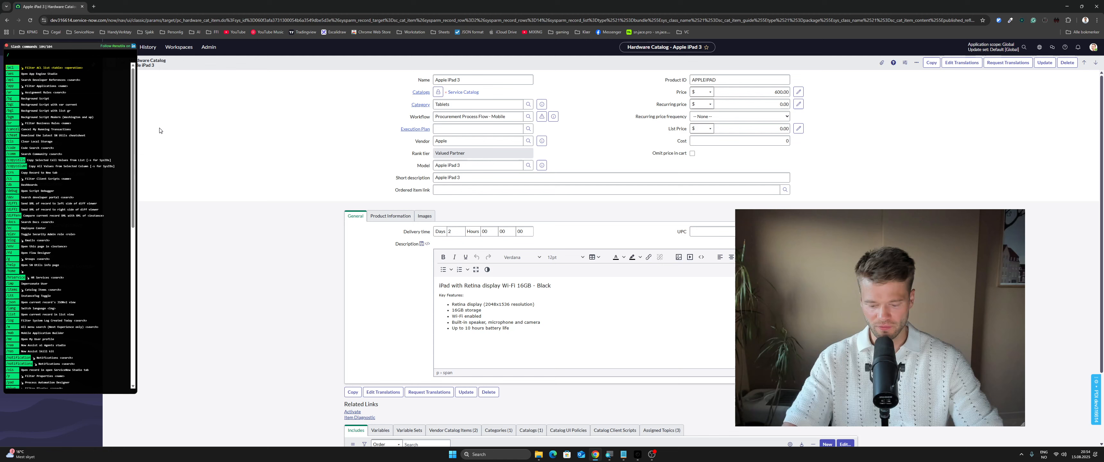
pyautogui.write('p')
pyautogui.press('super+v')
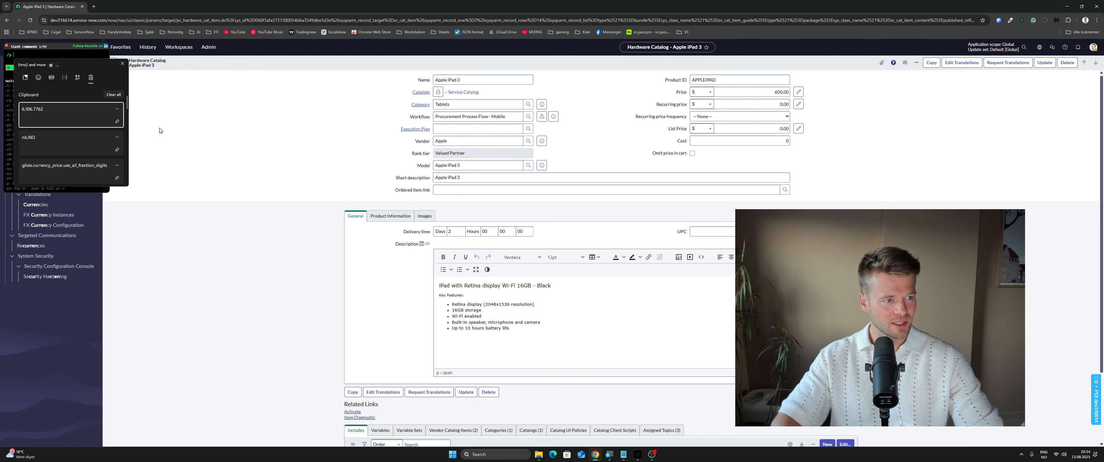
pyautogui.press('Down')
pyautogui.press('Down')
pyautogui.press('Down')
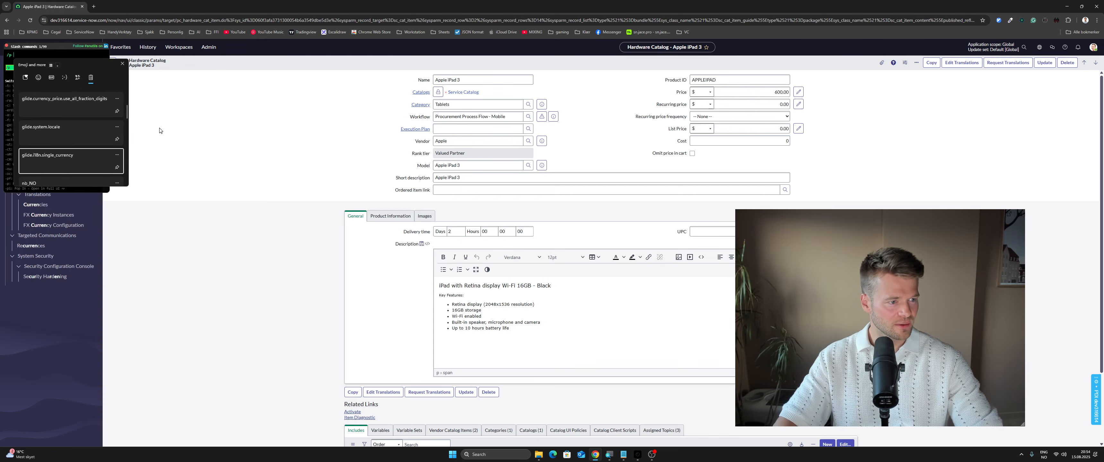
pyautogui.press('Return')
pyautogui.press('Return')
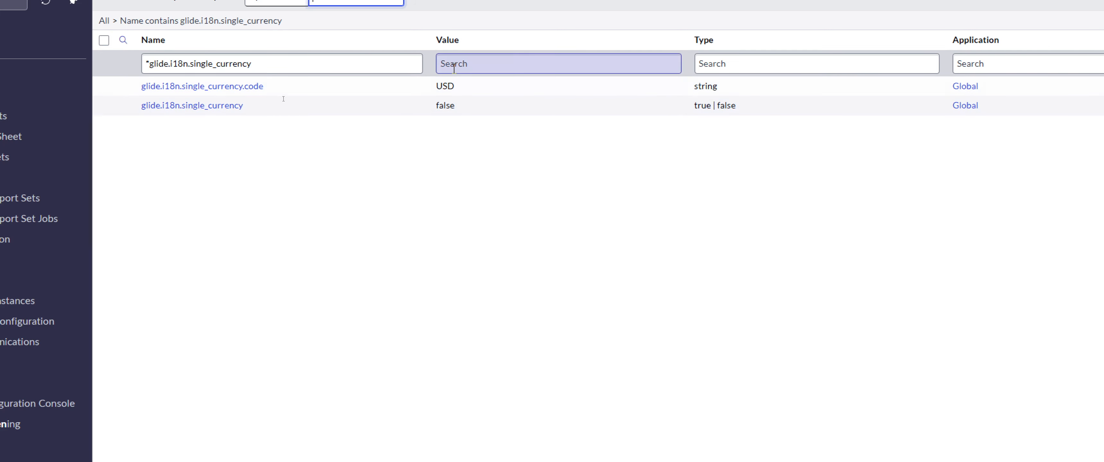
# Set the value of the glide.i18n.single_currency.code property to NOK
pyautogui.doubleClick(465, 89)
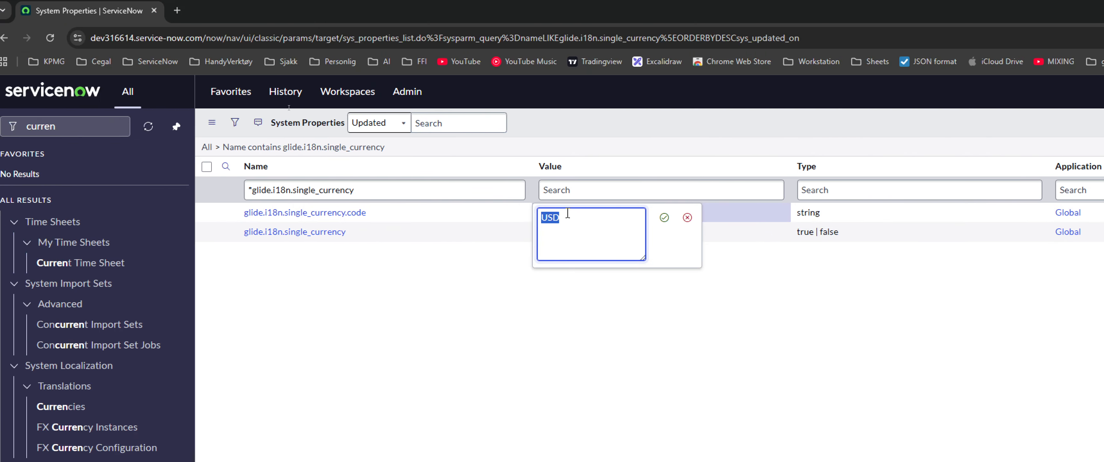
pyautogui.write('NOK')
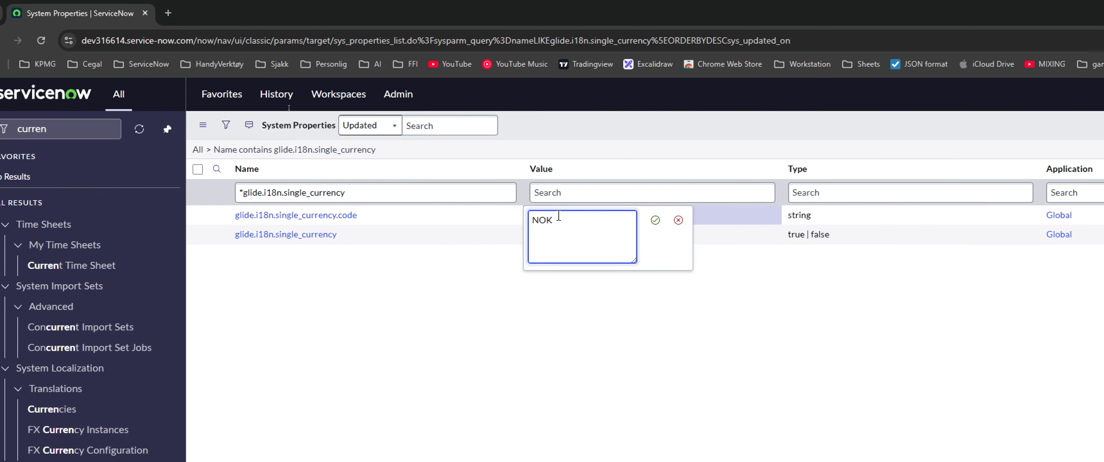
pyautogui.press('Return')
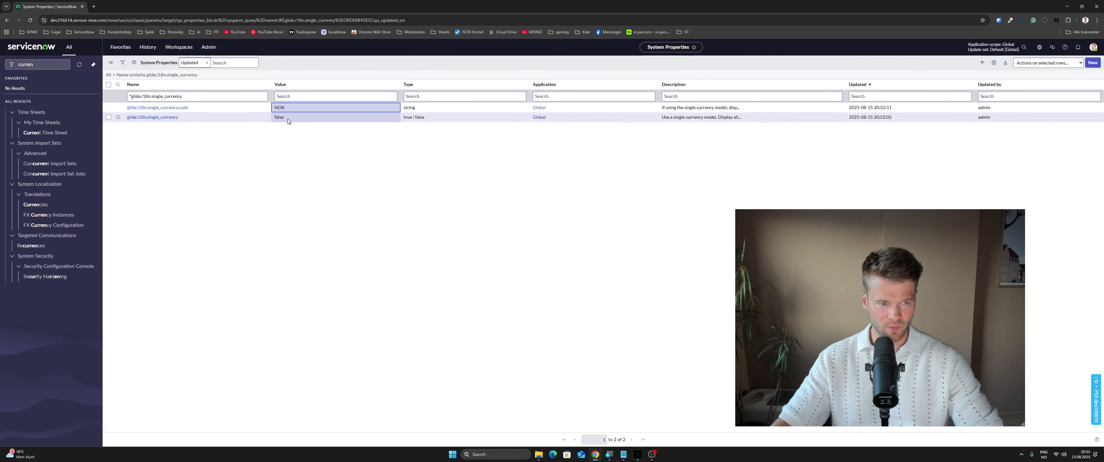
# Set the value of the glide.i18n.single_currency property to true
pyautogui.doubleClick(288, 121)
pyautogui.write('true')
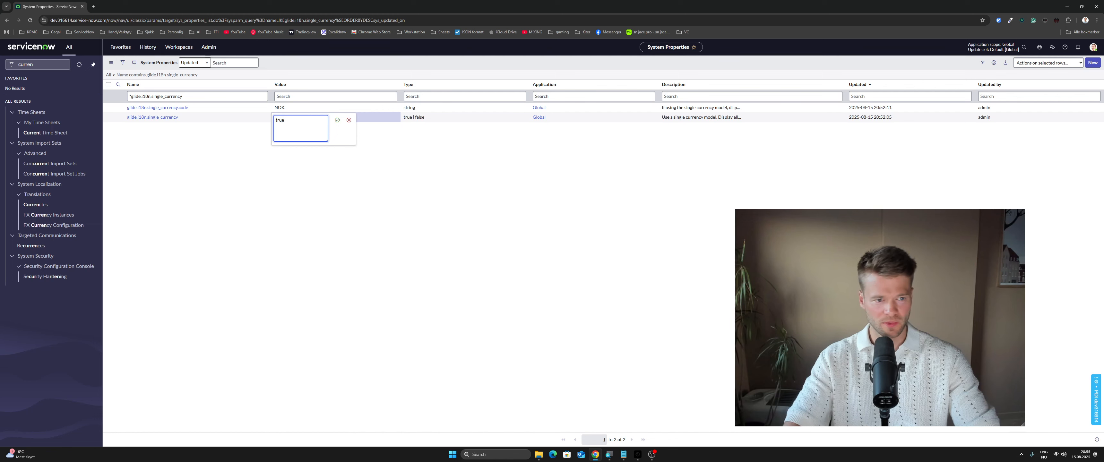
pyautogui.press('Return')
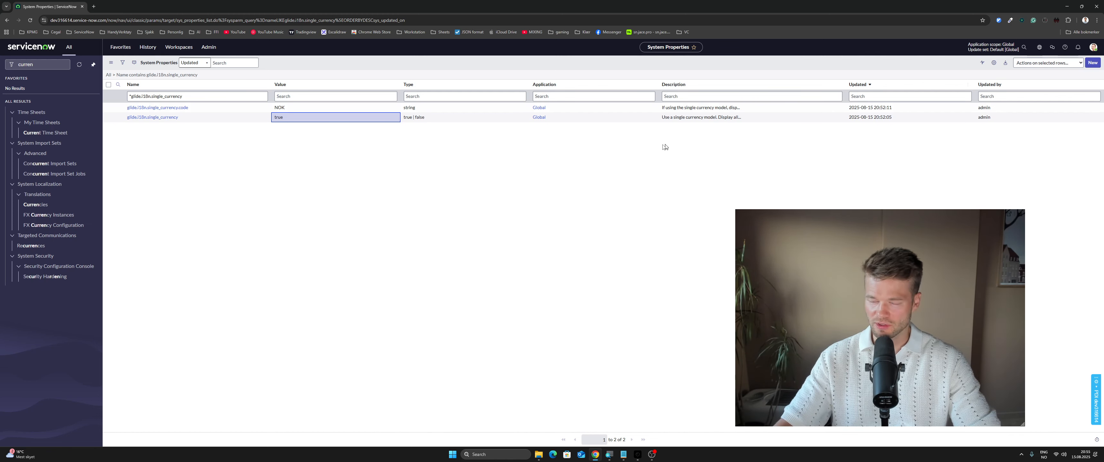
pyautogui.click(339, 203)
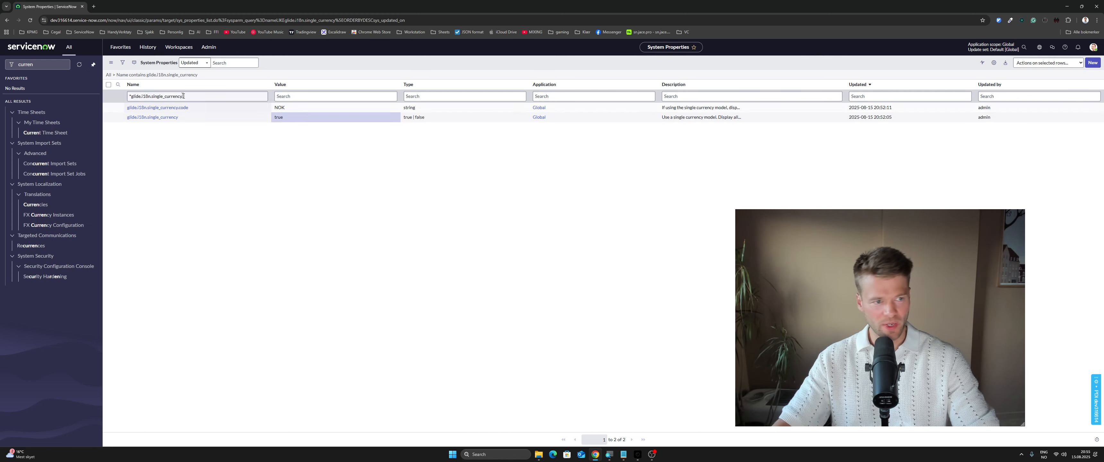
# Return to the Apple-filtered Catalog Items list from the recent history and copy the Apple iPad 3 price
pyautogui.click(150, 52)
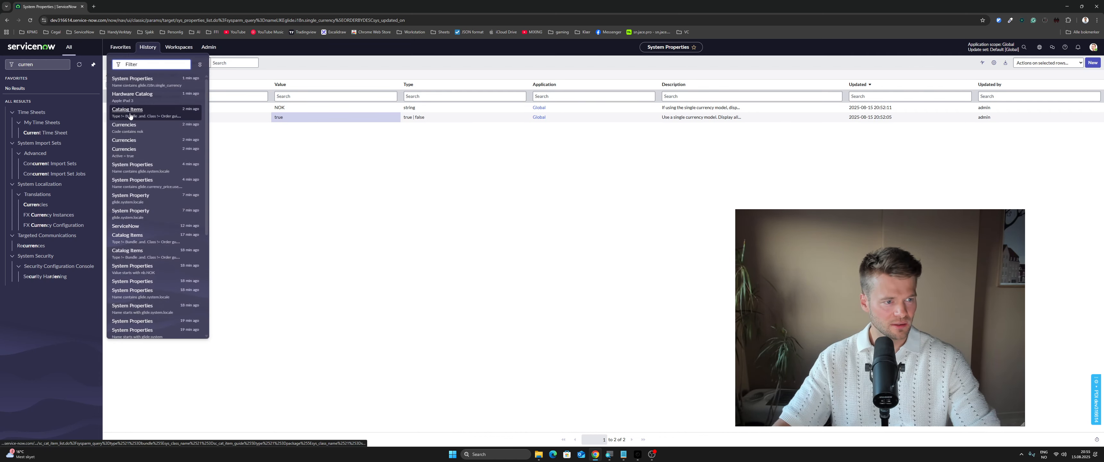
pyautogui.click(130, 116)
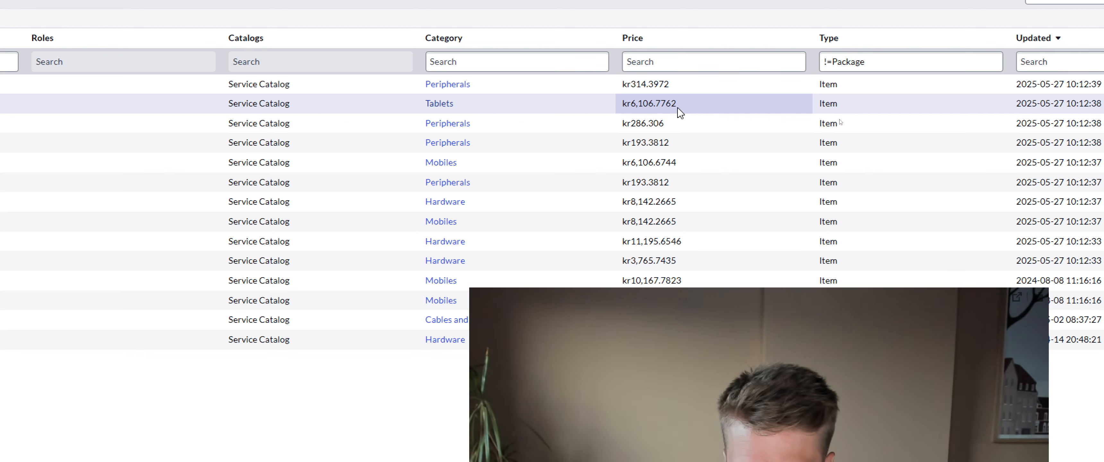
pyautogui.moveTo(695, 103); pyautogui.dragTo(613, 104)
pyautogui.hotkey('ctrl', 'c')
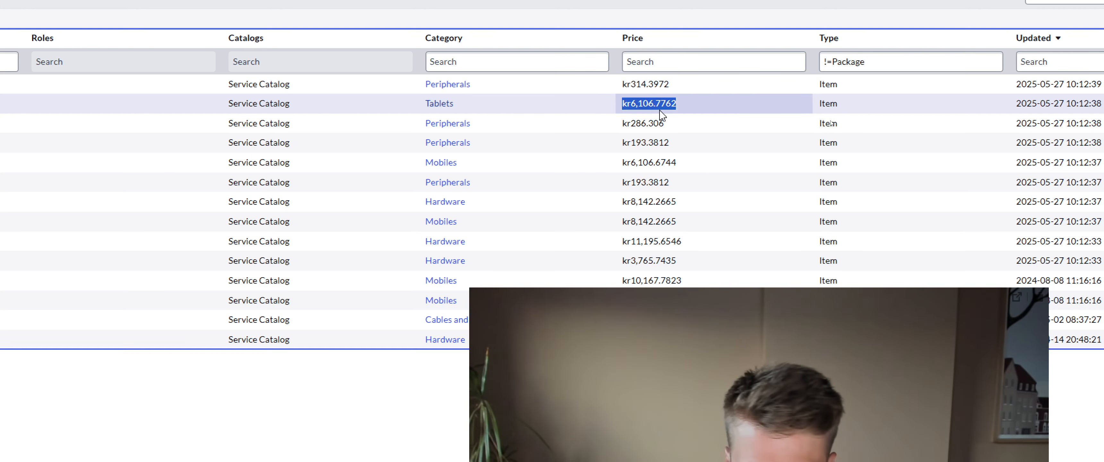
# Switch to Notepad, paste the copied price and strip the leading kr so the line reads 6,106.7762
pyautogui.press('super')
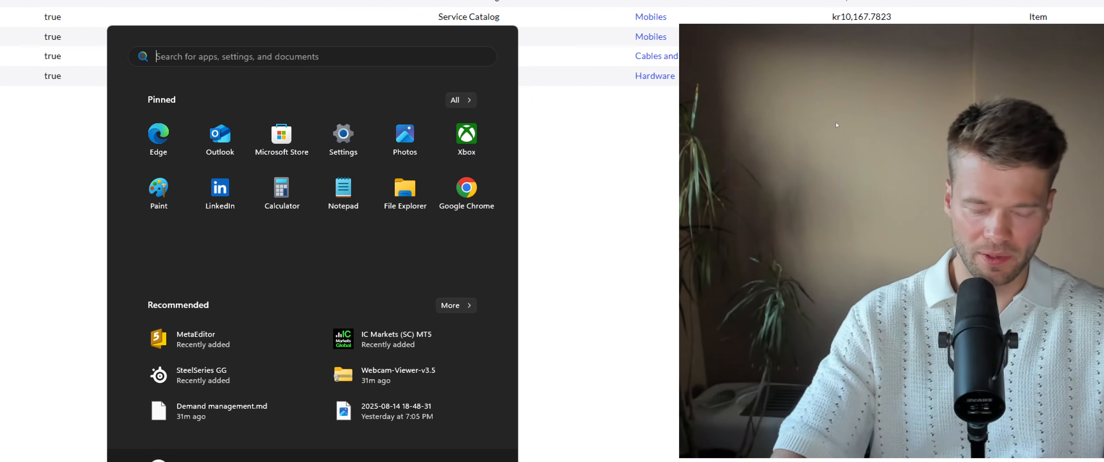
pyautogui.write('notis')
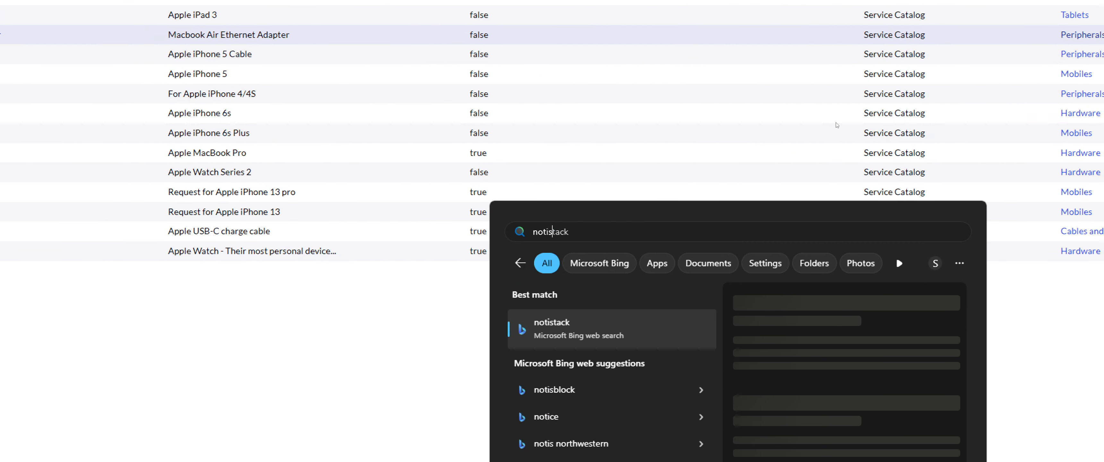
pyautogui.press('BackSpace')
pyautogui.press('BackSpace')
pyautogui.press('Return')
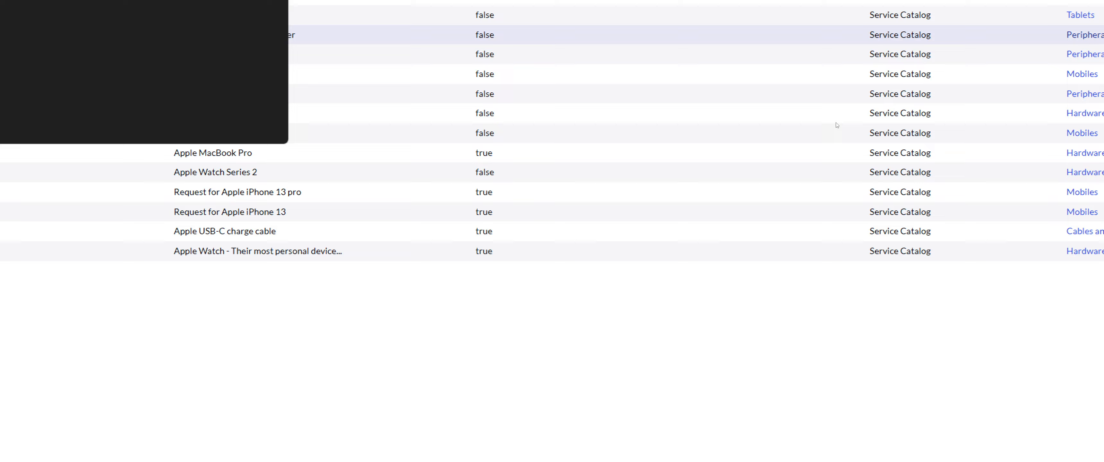
pyautogui.hotkey('ctrl', 'v')
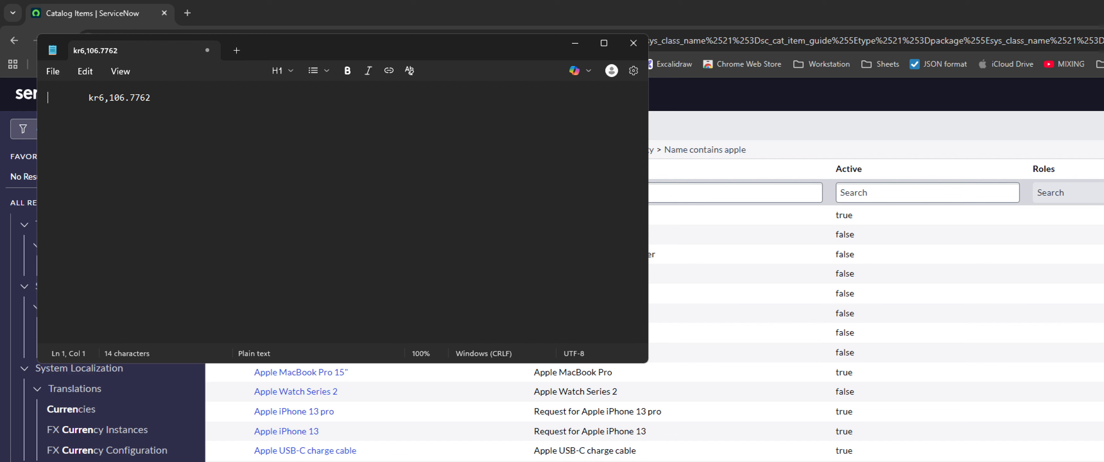
pyautogui.press('Delete')
pyautogui.press('Delete')
pyautogui.press('Delete')
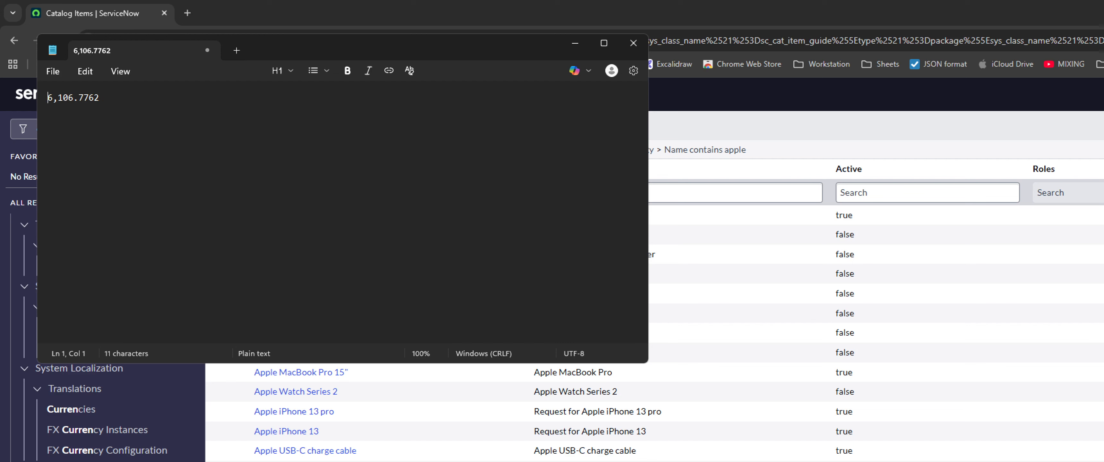
# Add a second line with the price rewritten as 6106,7762, and close Notepad without saving
pyautogui.press('Return')
pyautogui.hotkey('ctrl', 'v')
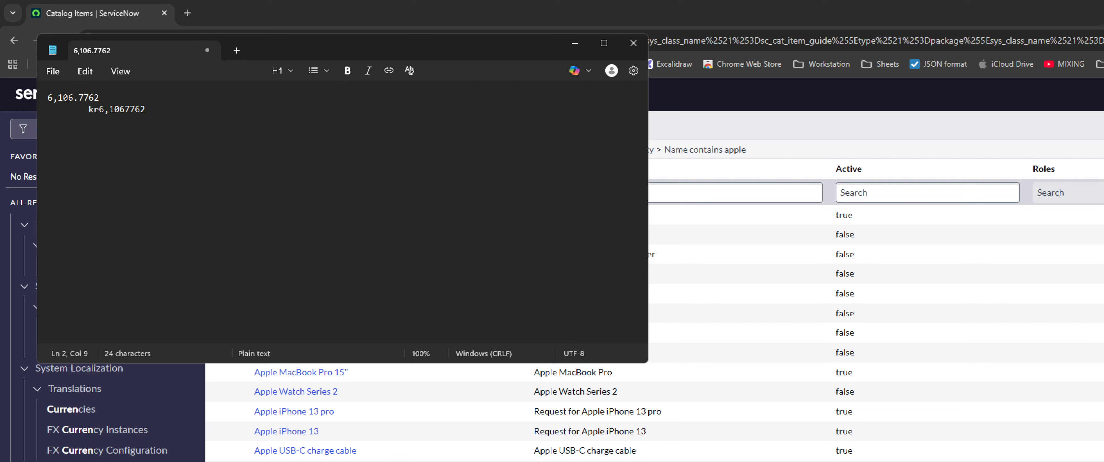
pyautogui.press('BackSpace')
pyautogui.press('BackSpace')
pyautogui.press('BackSpace')
pyautogui.press('BackSpace')
pyautogui.press('BackSpace')
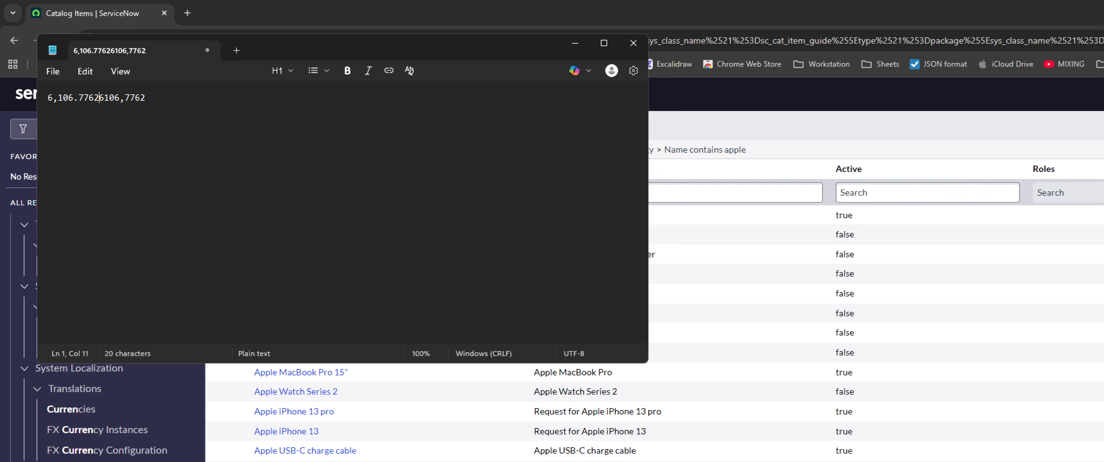
pyautogui.press('Return')
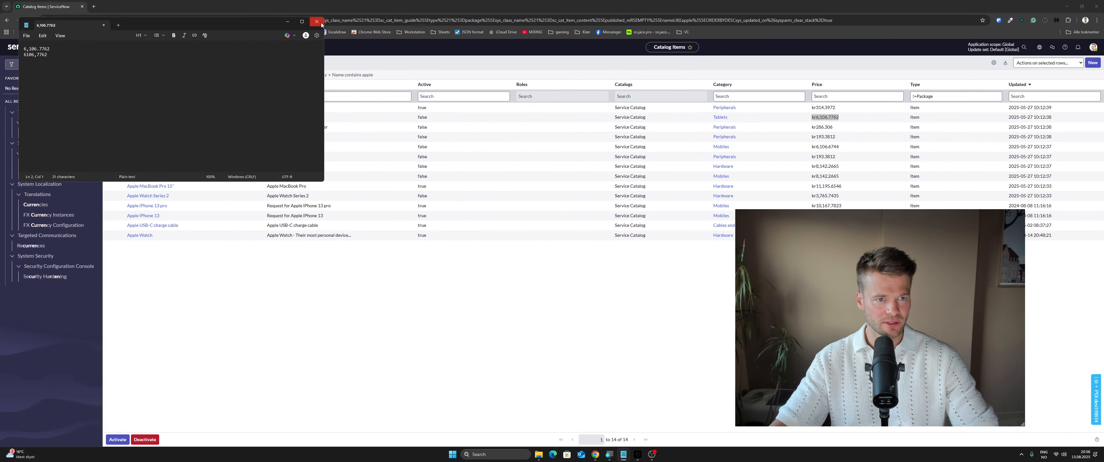
pyautogui.click(634, 43)
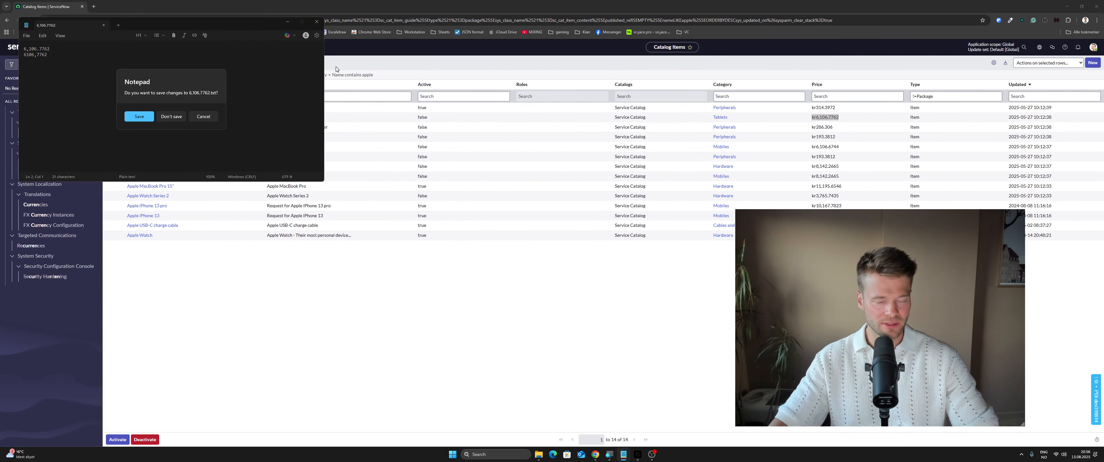
pyautogui.press('n')
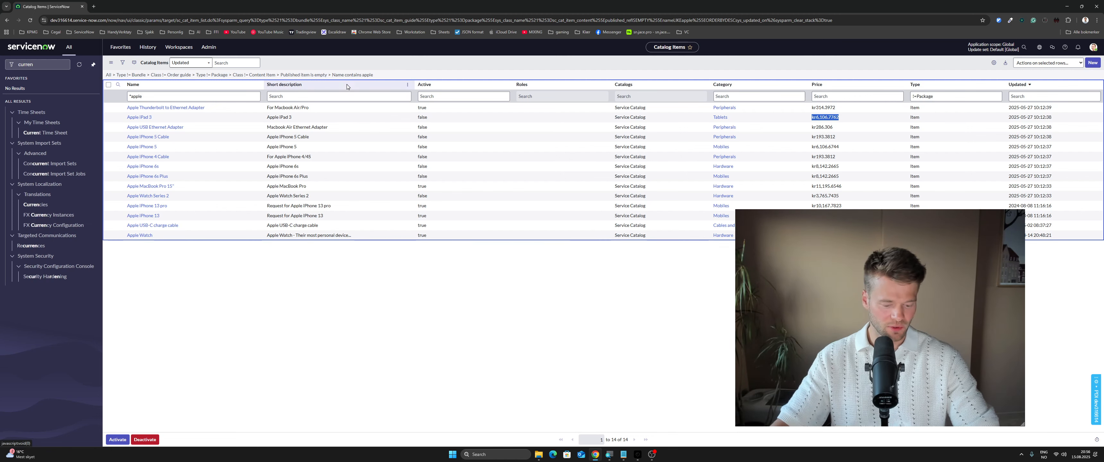
# Look up the system property glide.system.locale in the System Properties list, reusing its name from the clipboard history
pyautogui.write('/p')
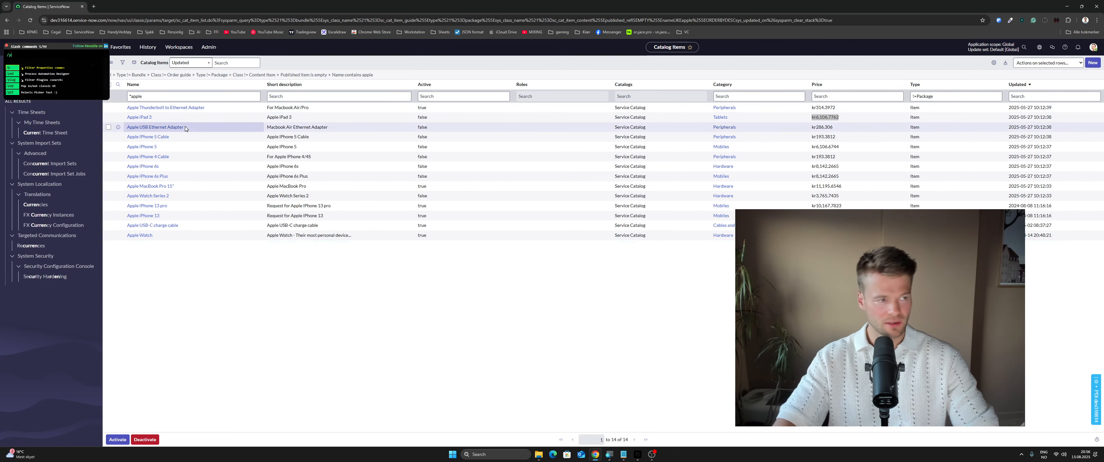
pyautogui.press('super+v')
pyautogui.press('Down')
pyautogui.press('Down')
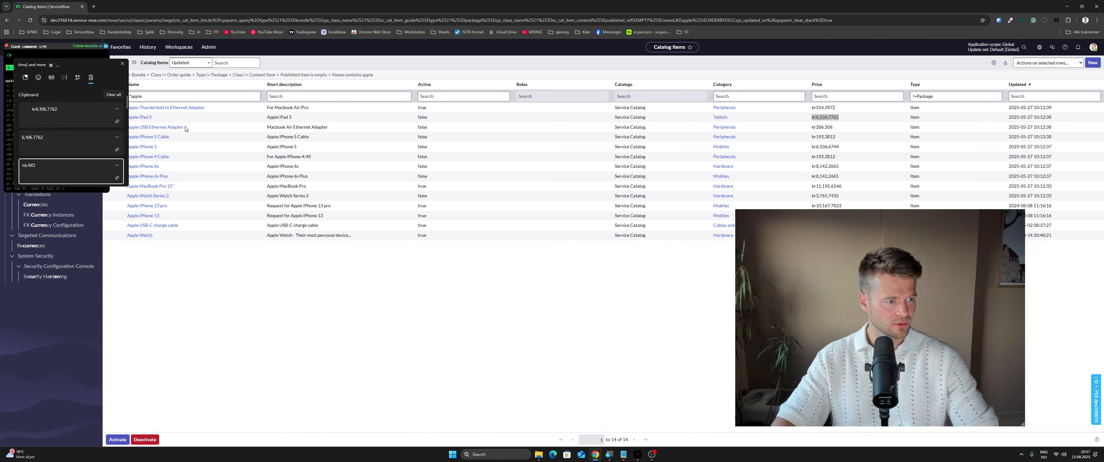
pyautogui.press('Down')
pyautogui.press('Down')
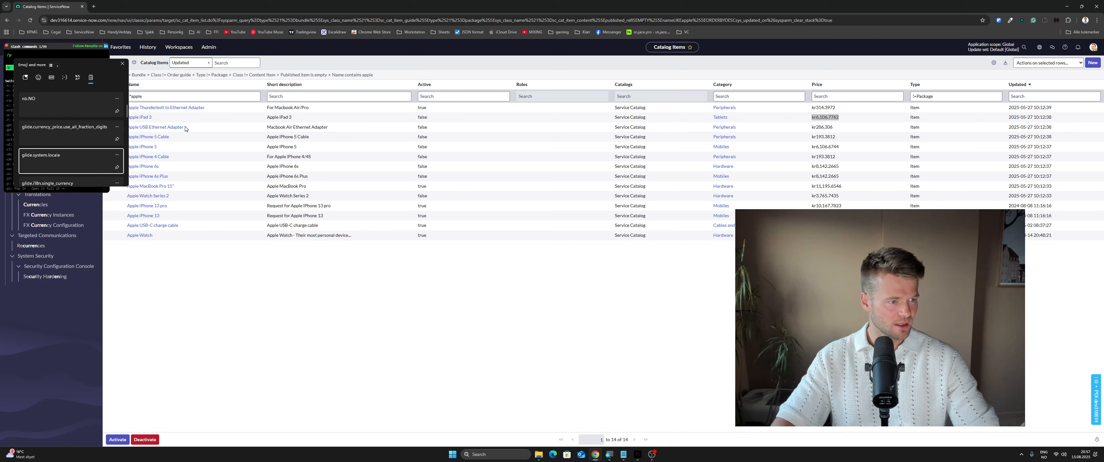
pyautogui.press('Return')
pyautogui.press('Return')
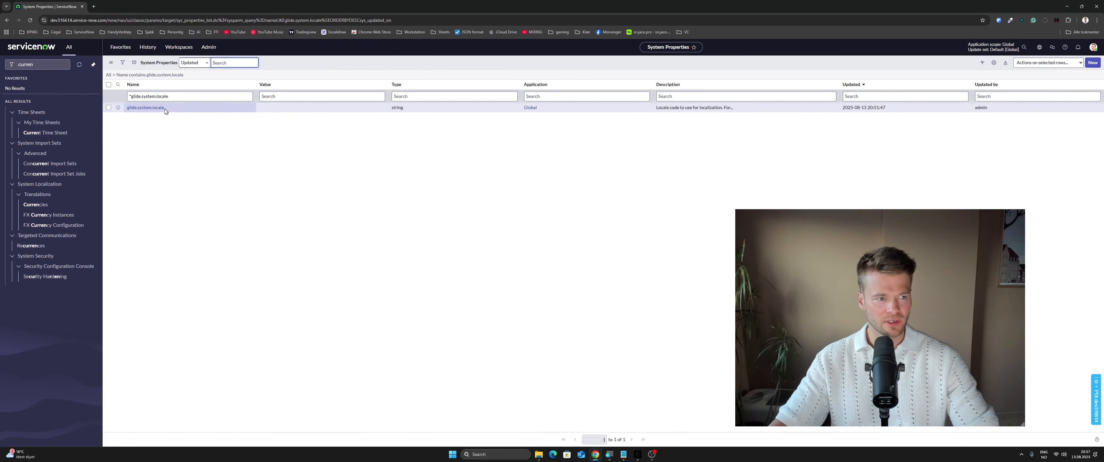
# Open the glide.system.locale property, set its value to nb.NO and save the record
pyautogui.click(229, 95)
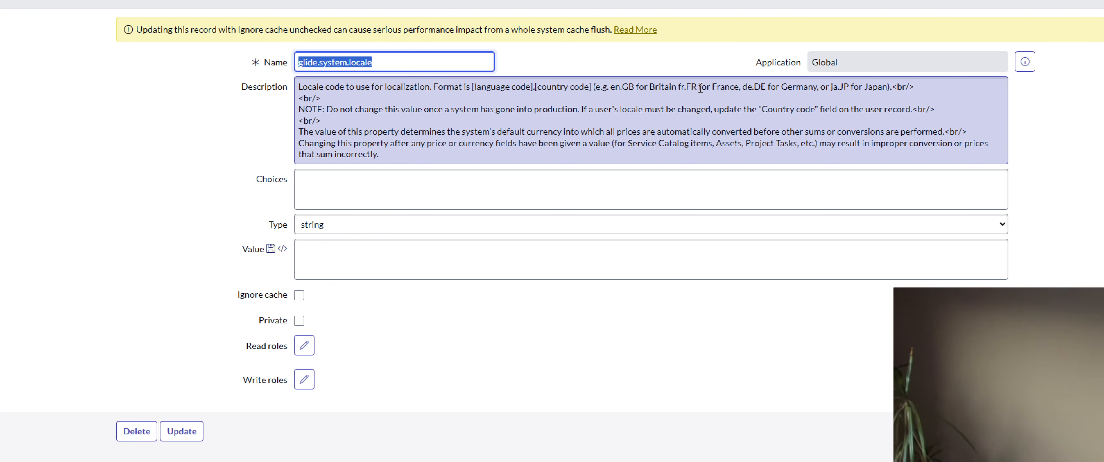
pyautogui.click(337, 257)
pyautogui.write('nb')
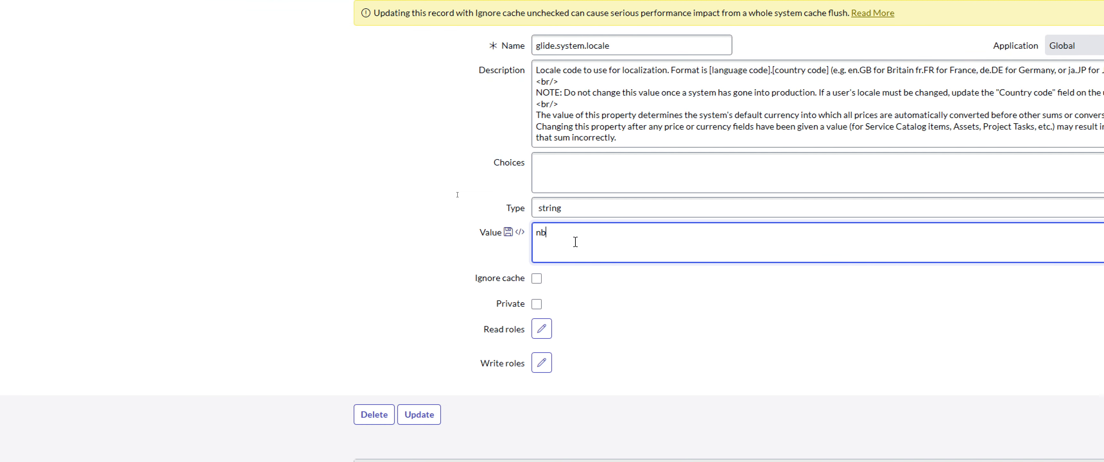
pyautogui.write('.NO')
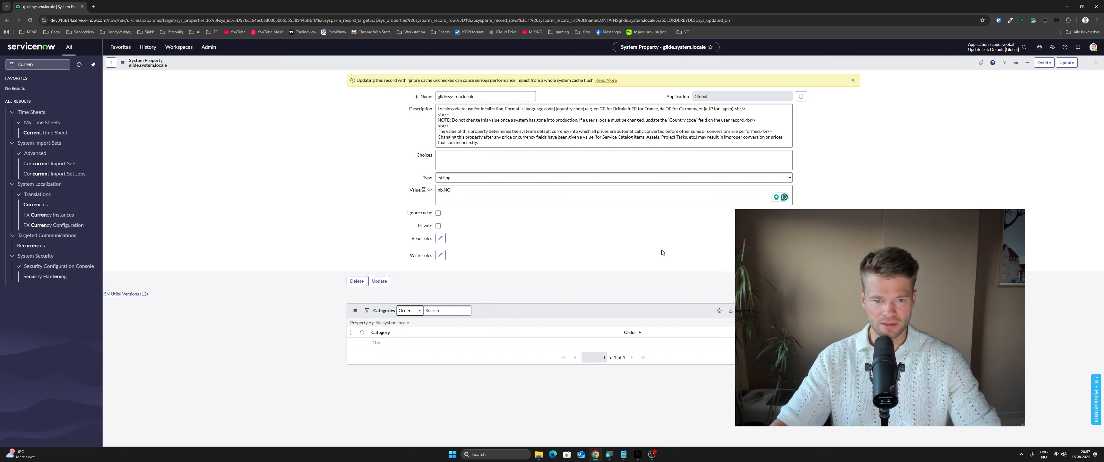
pyautogui.hotkey('alt', 'Left')
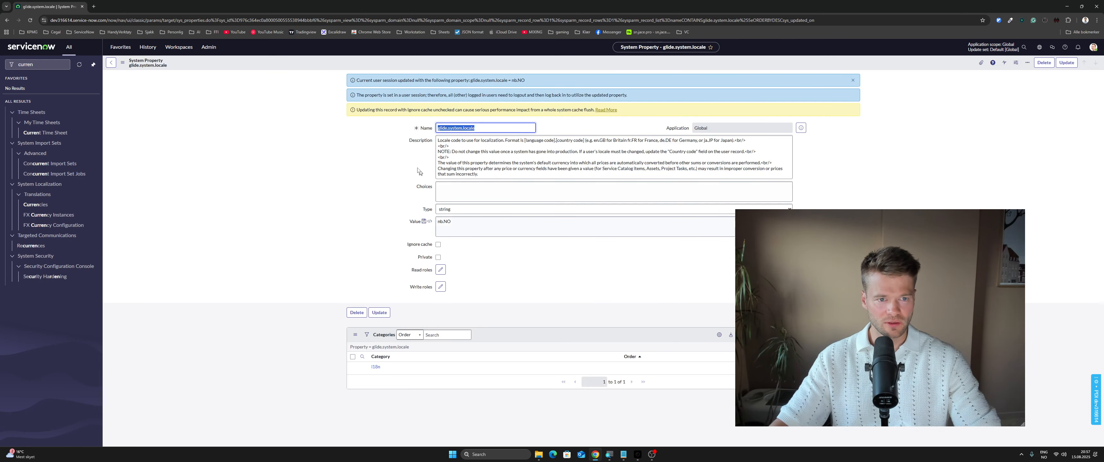
pyautogui.moveTo(372, 80); pyautogui.dragTo(516, 80)
pyautogui.click(533, 272)
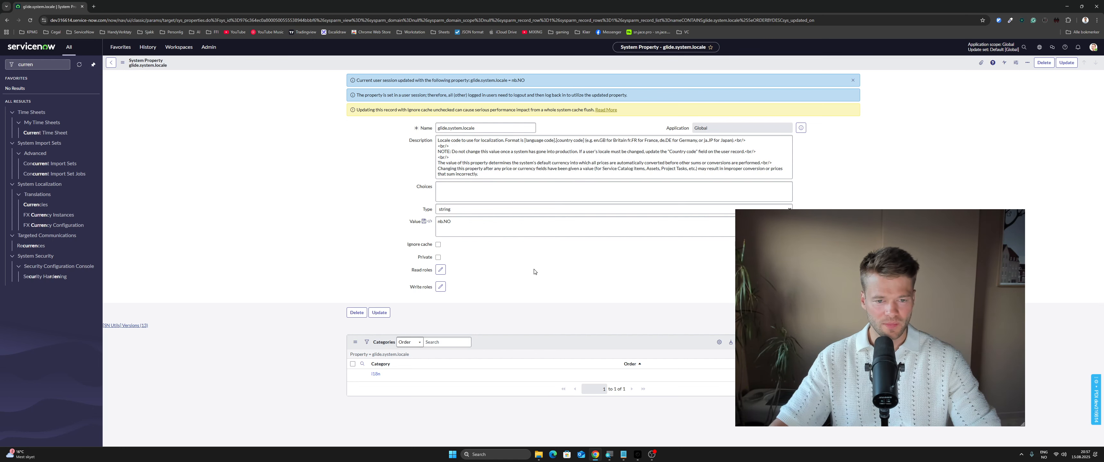
# Return to the Apple-filtered Catalog Items list from the recent history and open Apple iPad 3 to examine its price decimals
pyautogui.click(148, 47)
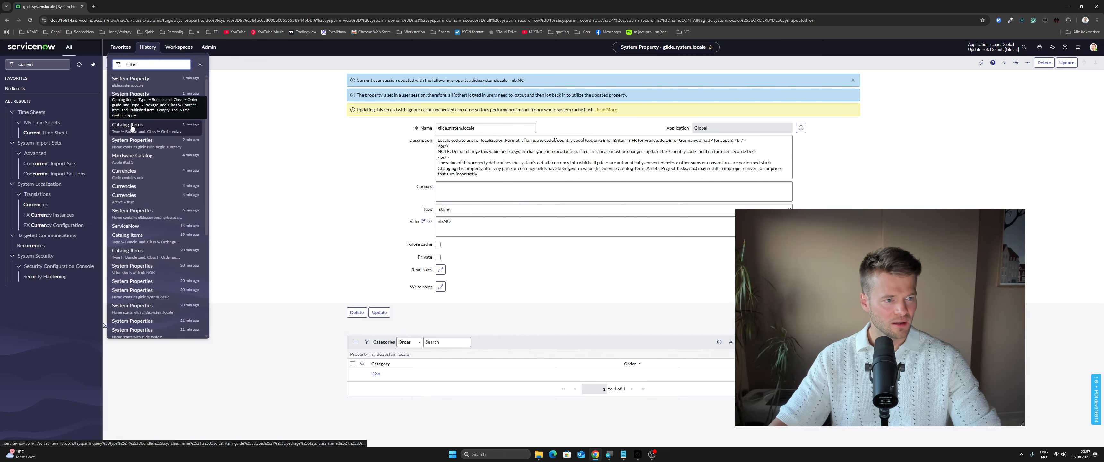
pyautogui.click(128, 125)
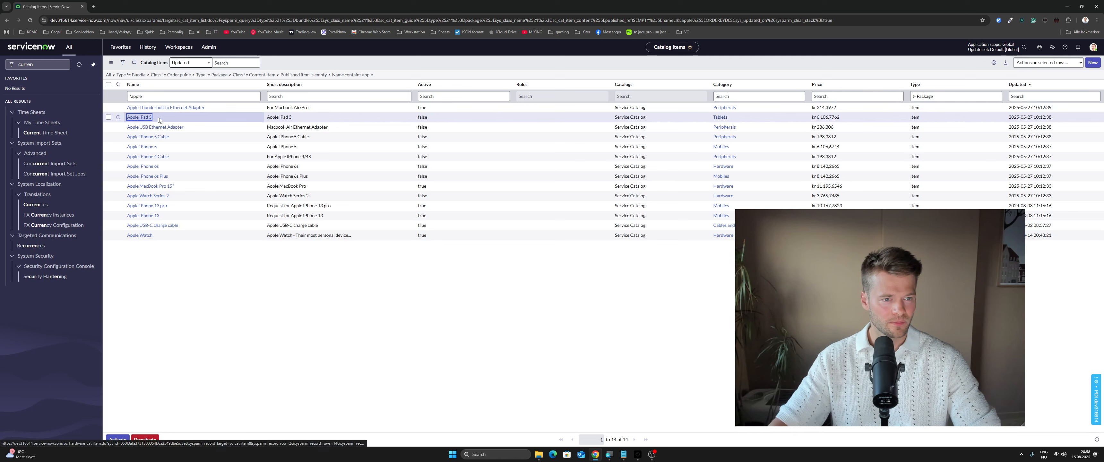
pyautogui.click(822, 118)
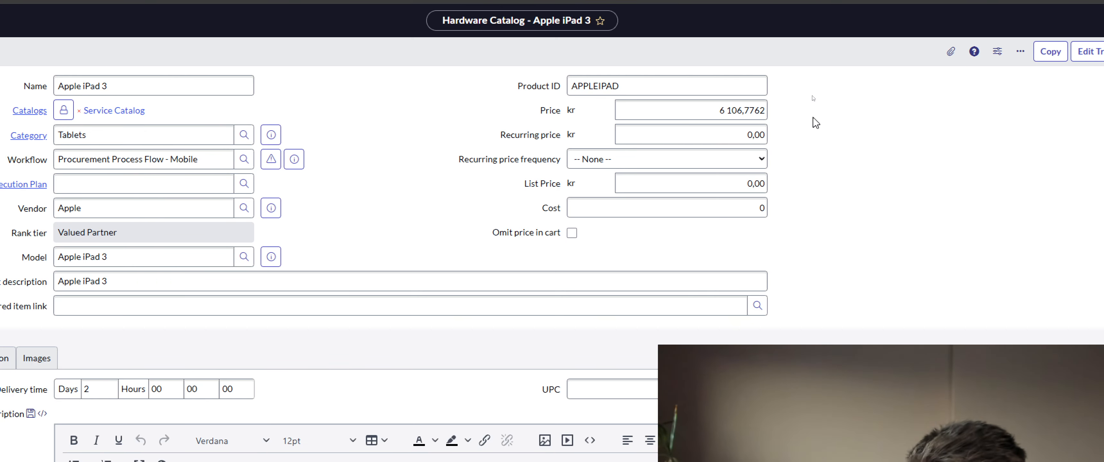
pyautogui.click(745, 110)
pyautogui.moveTo(746, 110); pyautogui.dragTo(775, 113)
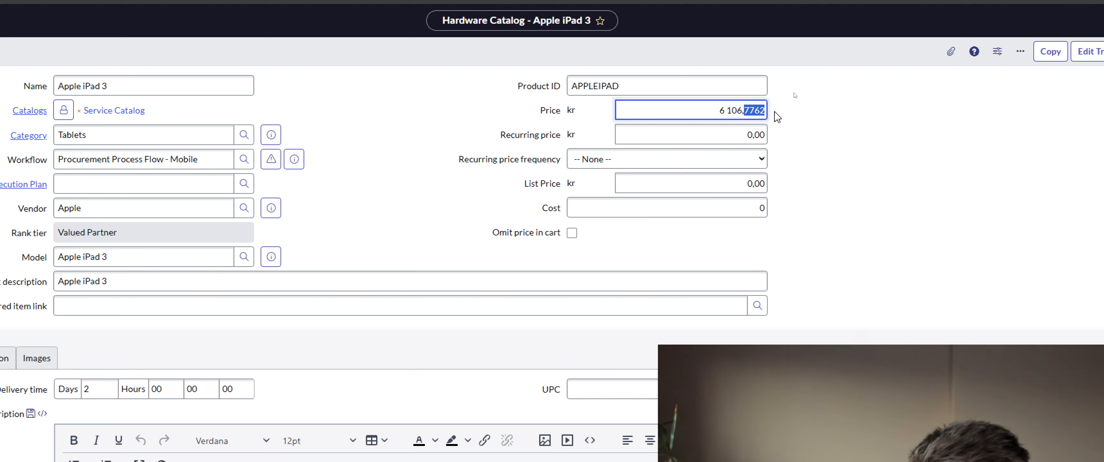
pyautogui.click(780, 117)
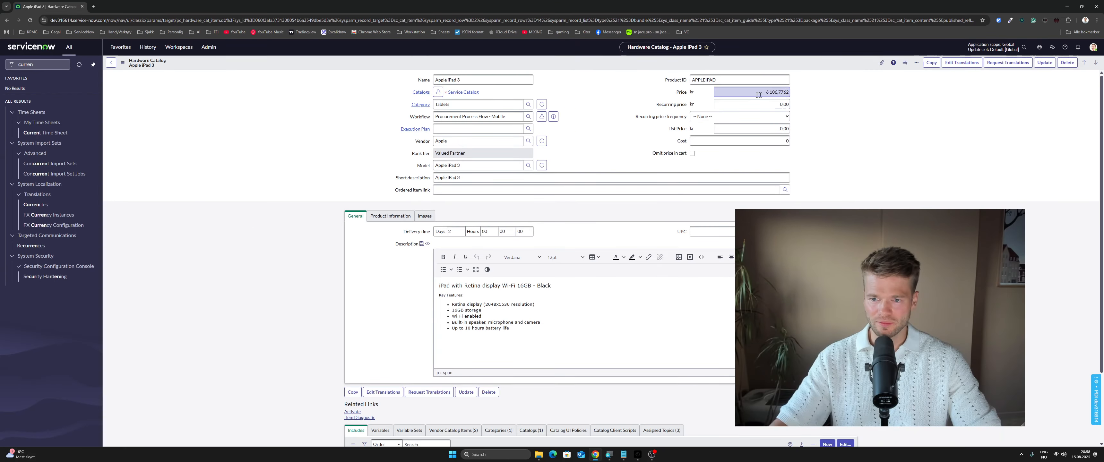
# Look up the system property glide.currency_price.use_all_fraction_digits in the System Properties list, reusing its name from the clipboard history
pyautogui.press('/')
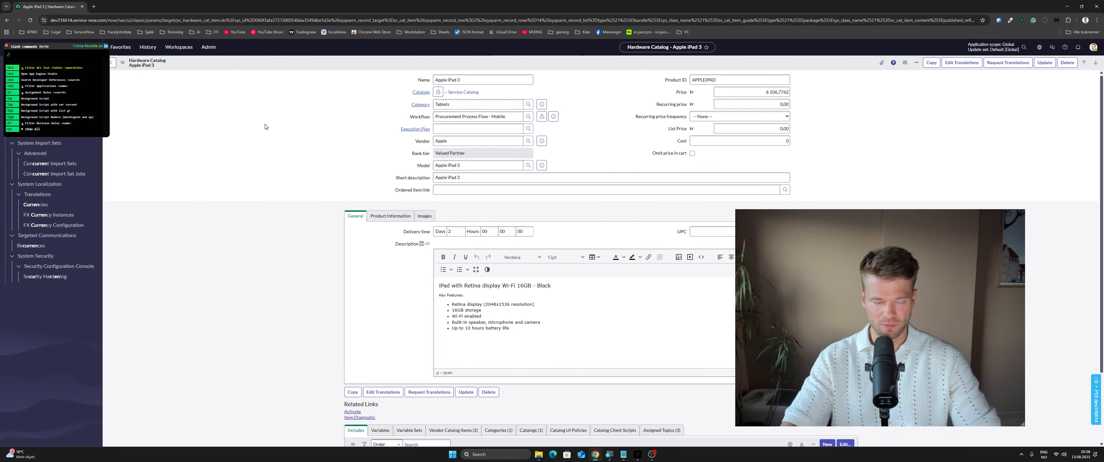
pyautogui.write('p')
pyautogui.press('super+v')
pyautogui.press('Down')
pyautogui.press('Down')
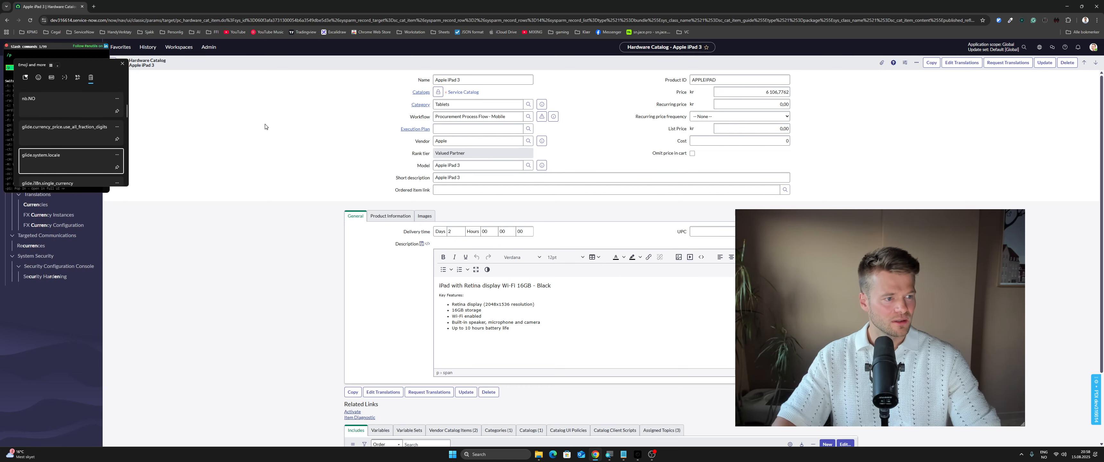
pyautogui.press('Up')
pyautogui.press('Return')
pyautogui.press('Return')
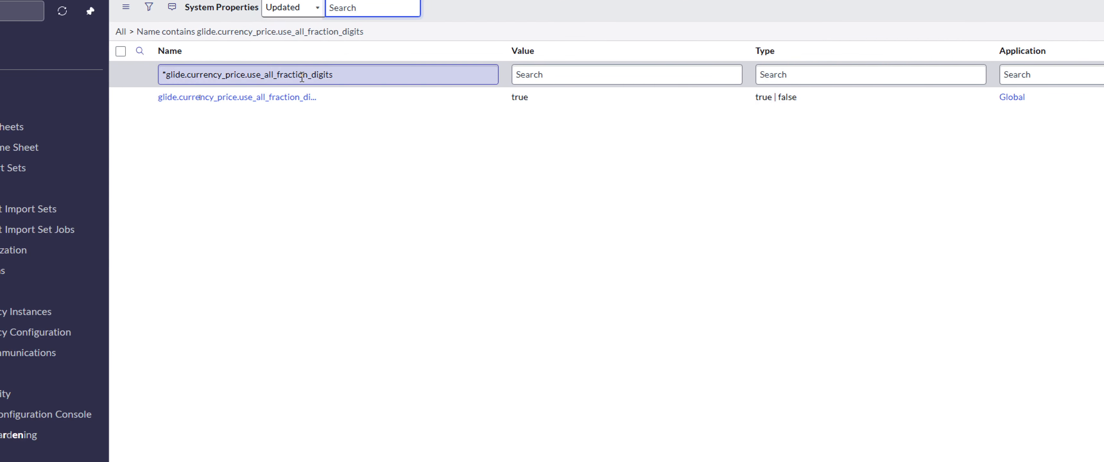
# Set the value of the glide.currency_price.use_all_fraction_digits property to false directly in the list
pyautogui.doubleClick(541, 103)
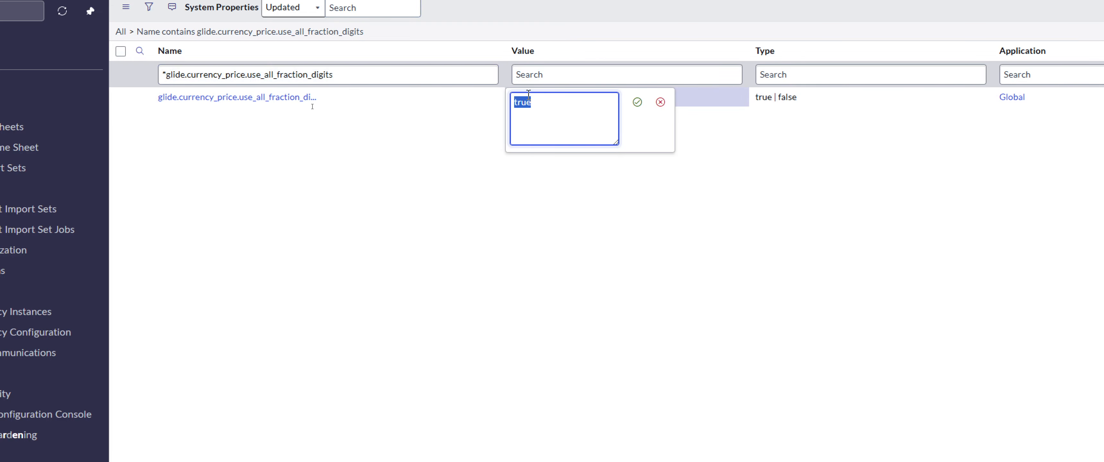
pyautogui.write('false')
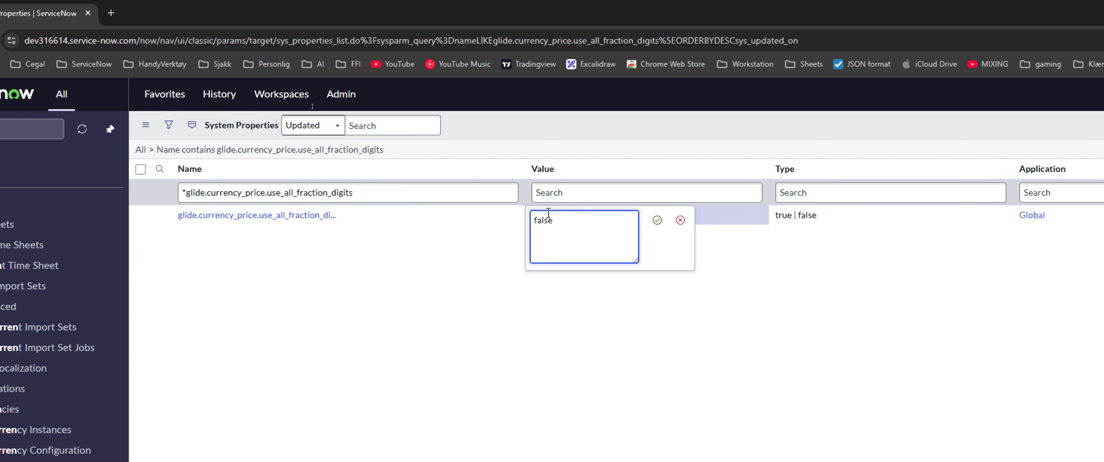
pyautogui.press('Return')
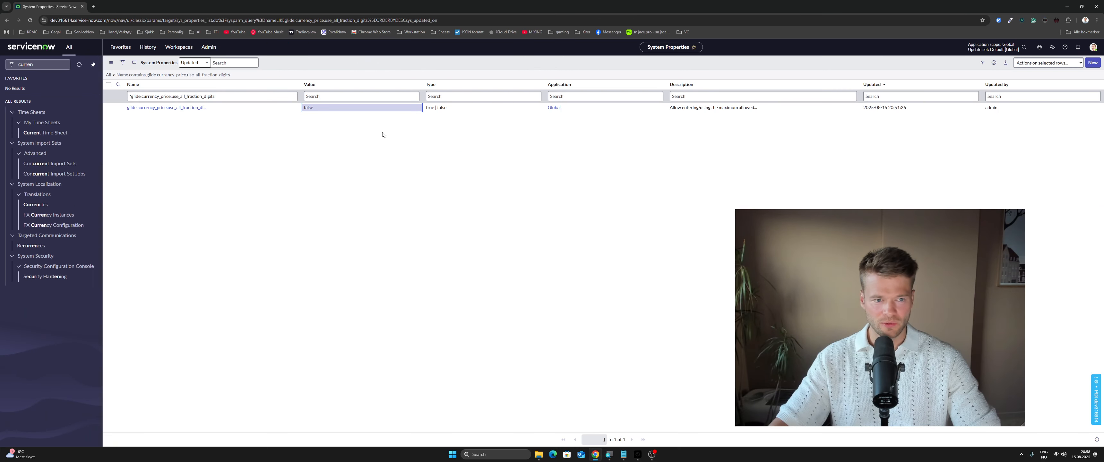
# Reopen the Apple-filtered Catalog Items list from the recent history to check how the prices are formatted
pyautogui.click(148, 47)
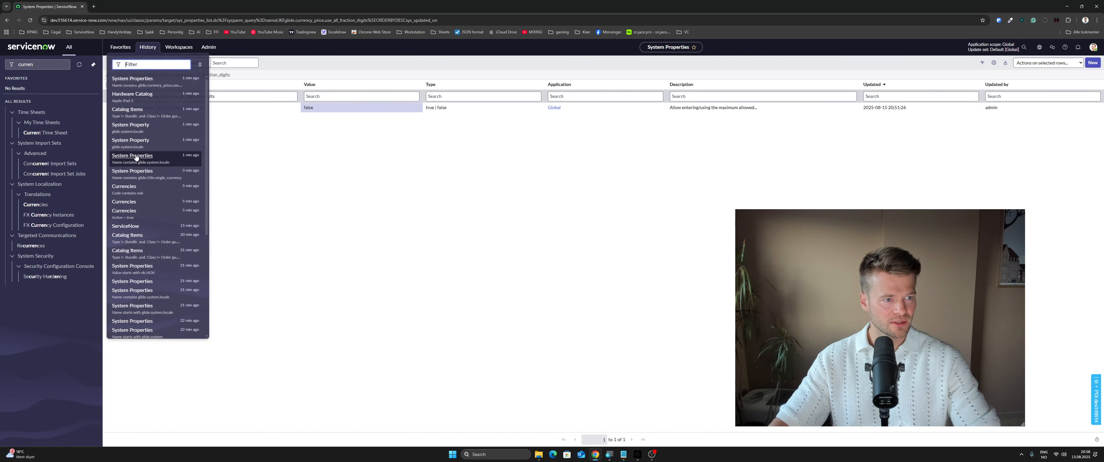
pyautogui.click(128, 110)
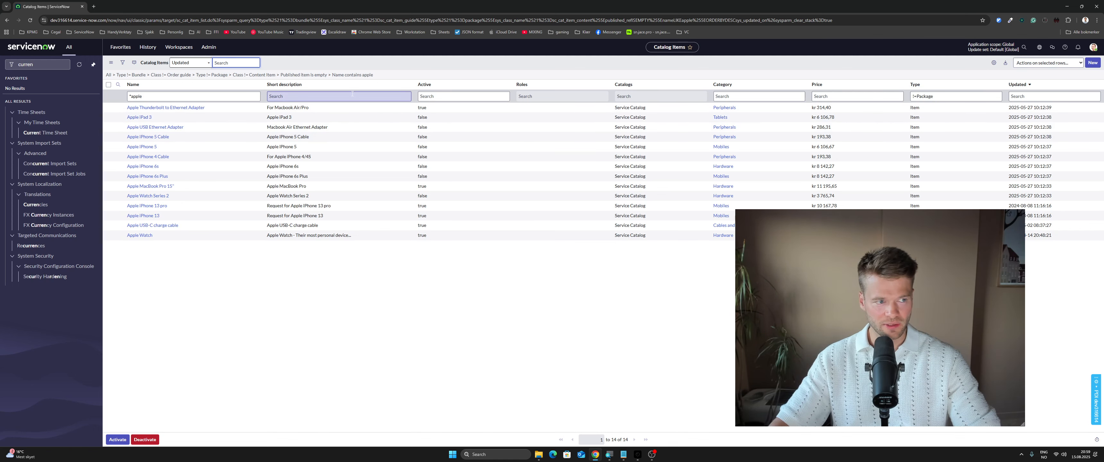
pyautogui.click(556, 317)
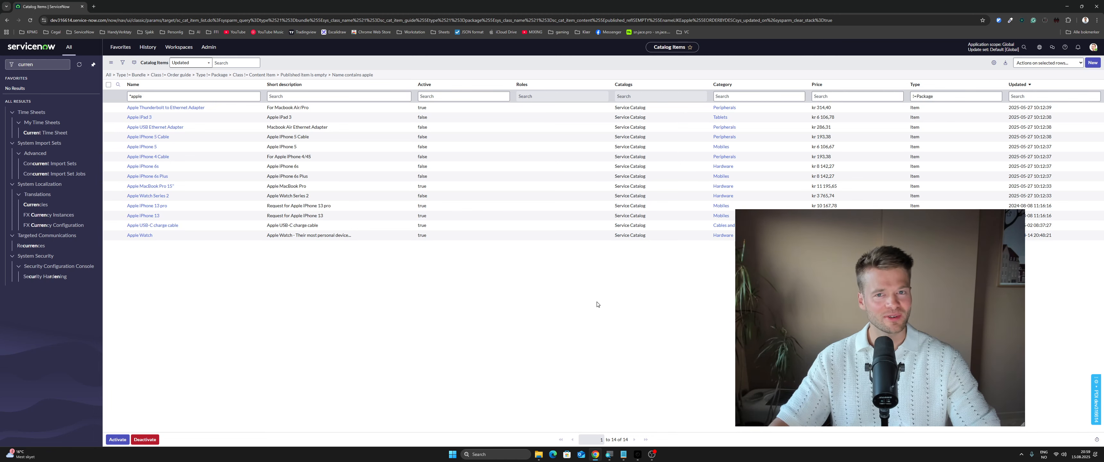
pyautogui.click(652, 454)
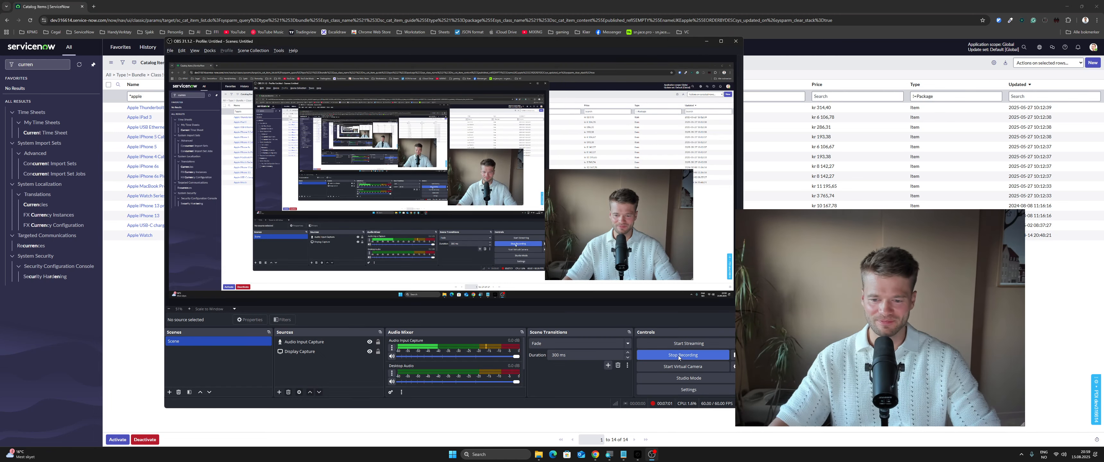